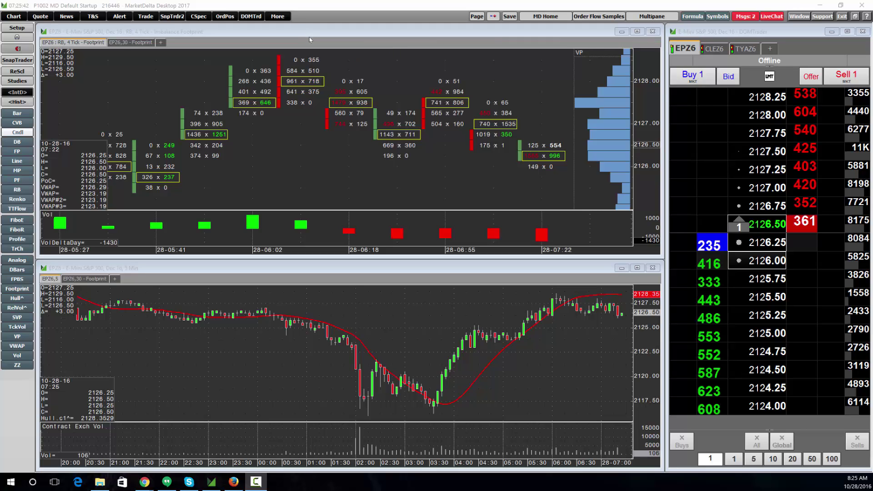
- Open the symbol search window, begin a search term and scroll through the results
left_click(279, 18)
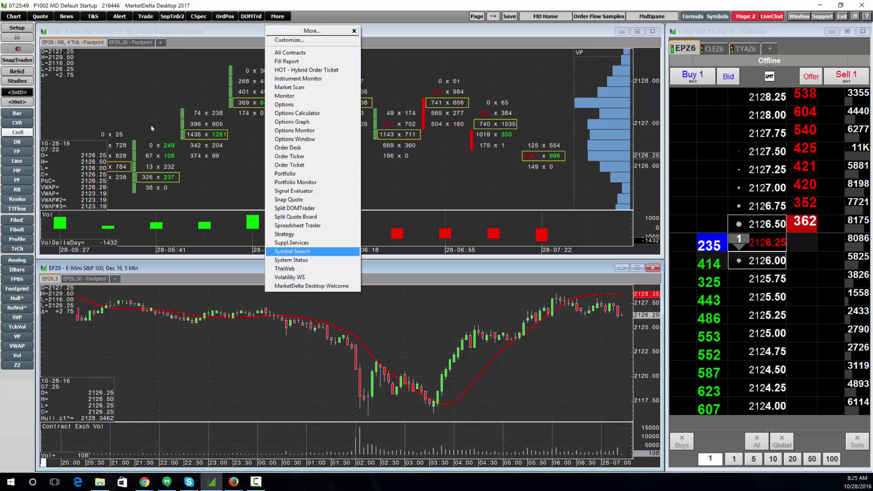
key("Return")
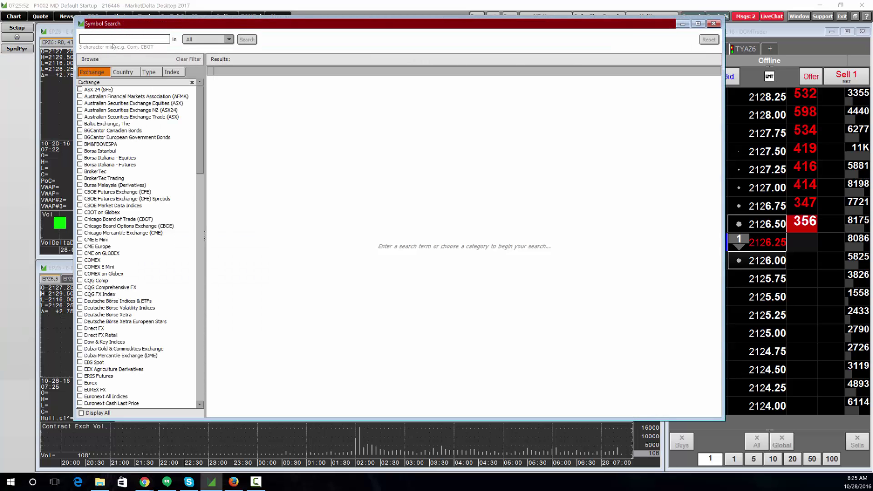
left_click(111, 41)
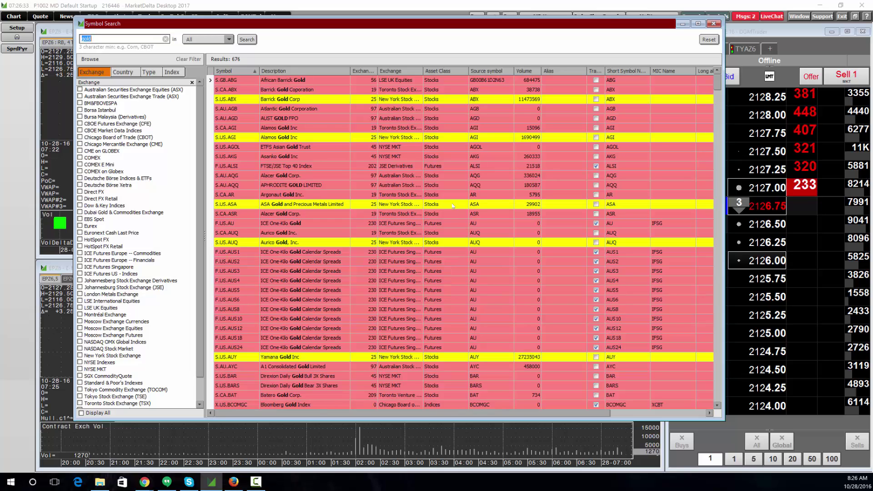
scroll(450, 211, "down", 20)
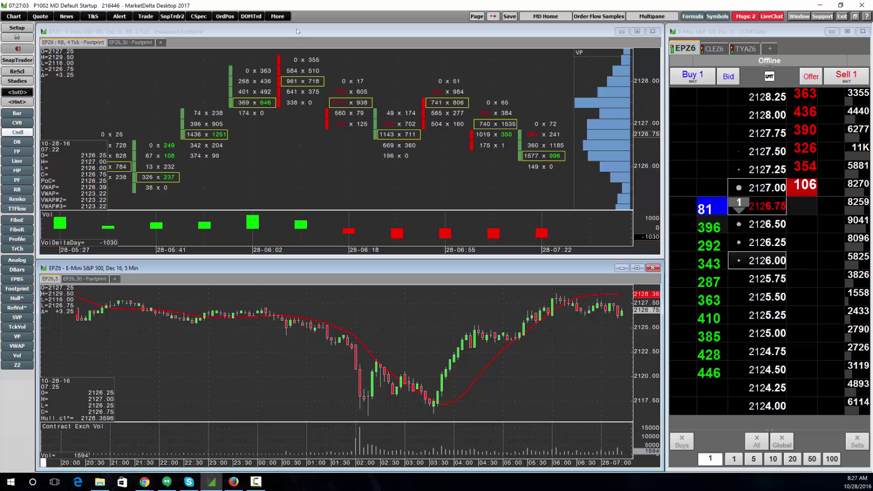
- Load Crude Light CLEZ6 into the lower 5-min chart, then show the EPZ6 30-min Footprint tab
left_click(262, 137)
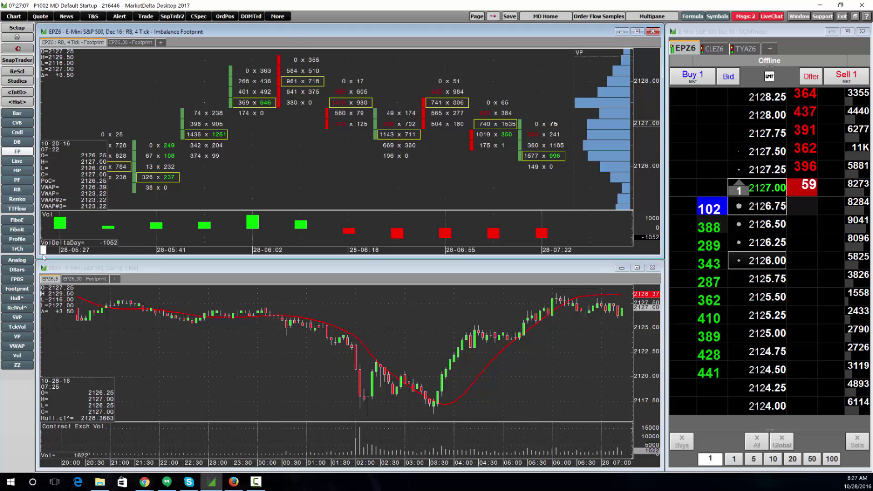
left_click(74, 278)
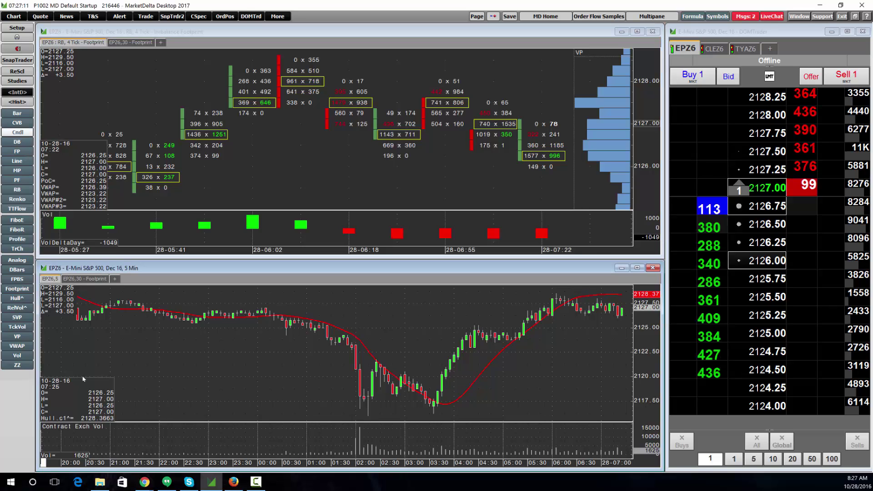
type("CLEZ6")
key("Return")
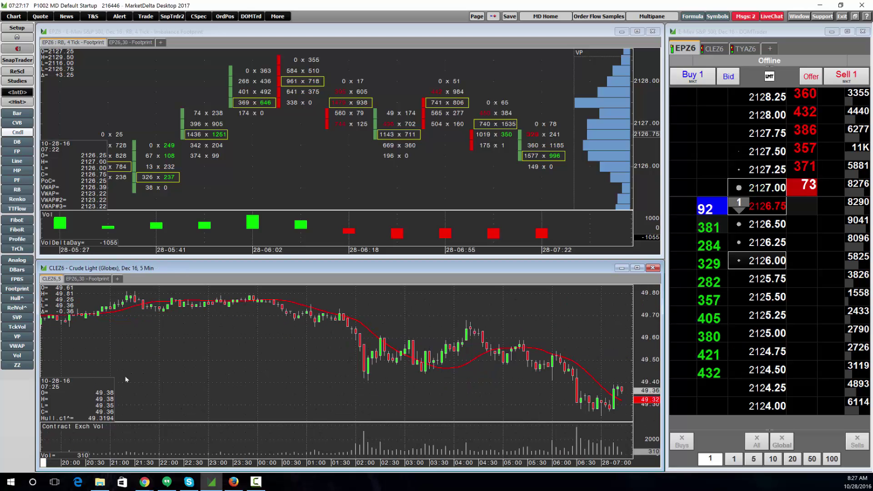
left_click(85, 280)
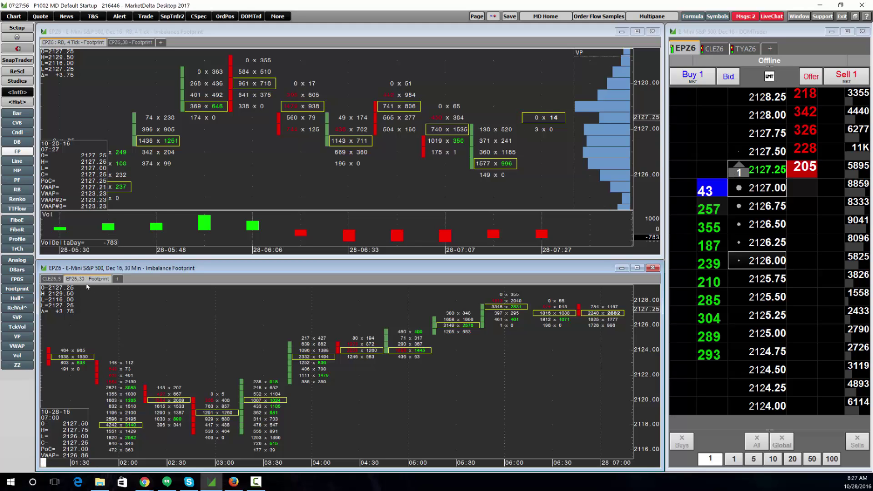
- Change the lower EPZ6 chart to 10-min, then to Daily, and display it as candlesticks
type("10")
key("Return")
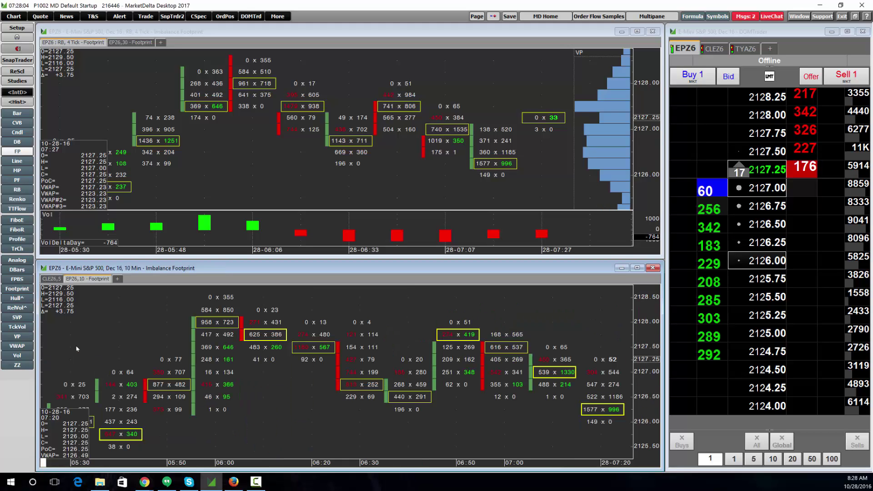
key("Return")
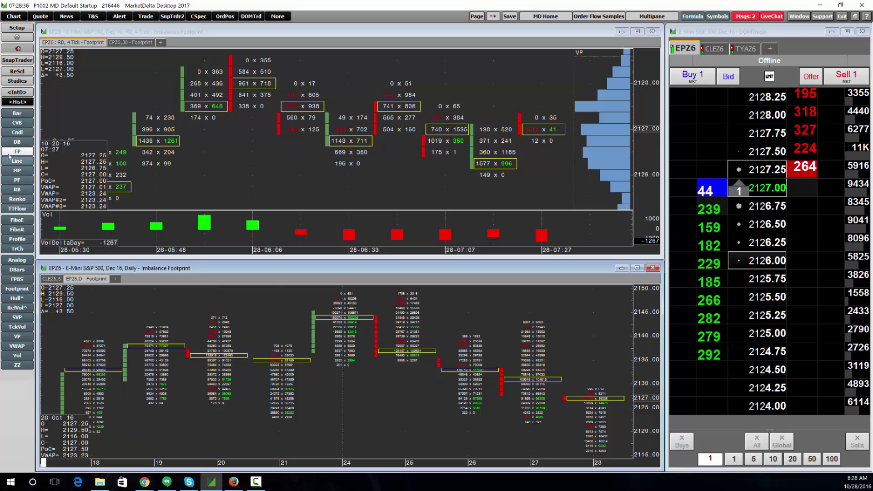
left_click(17, 132)
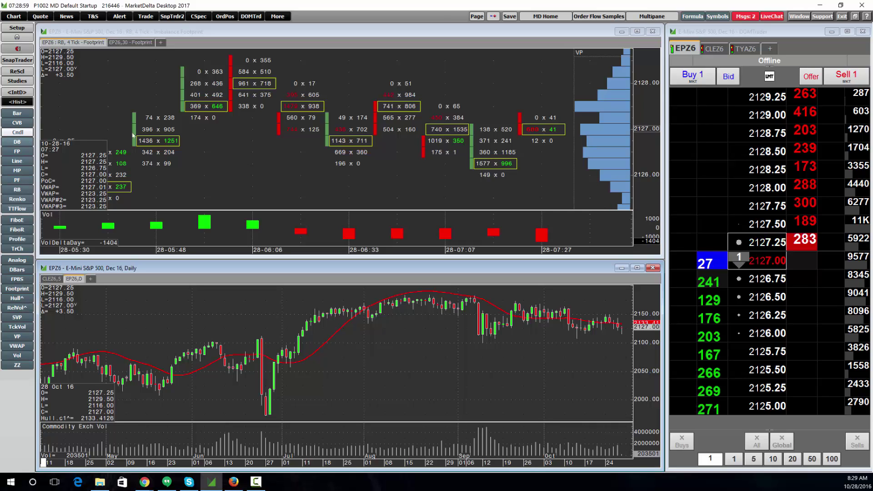
left_click(715, 32)
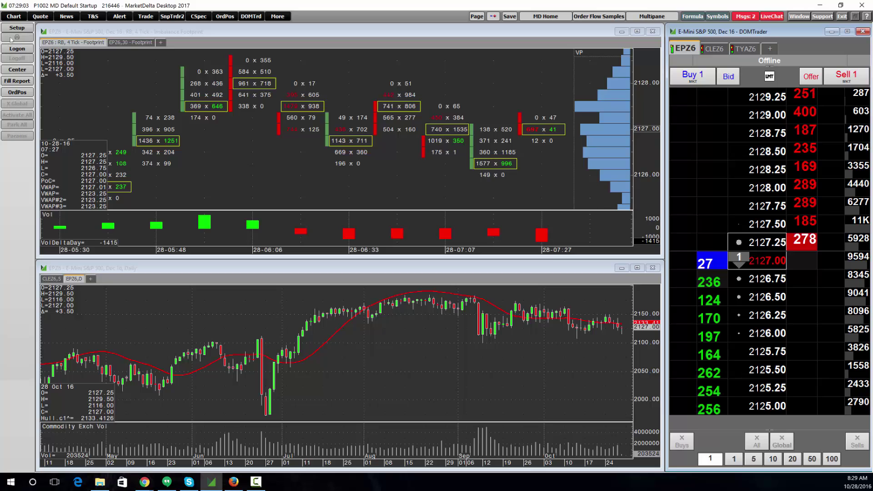
left_click(216, 307)
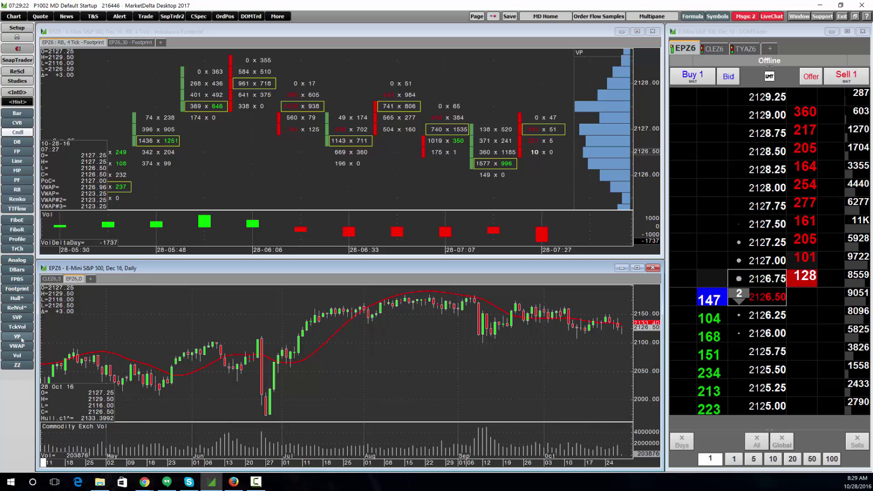
right_click(177, 331)
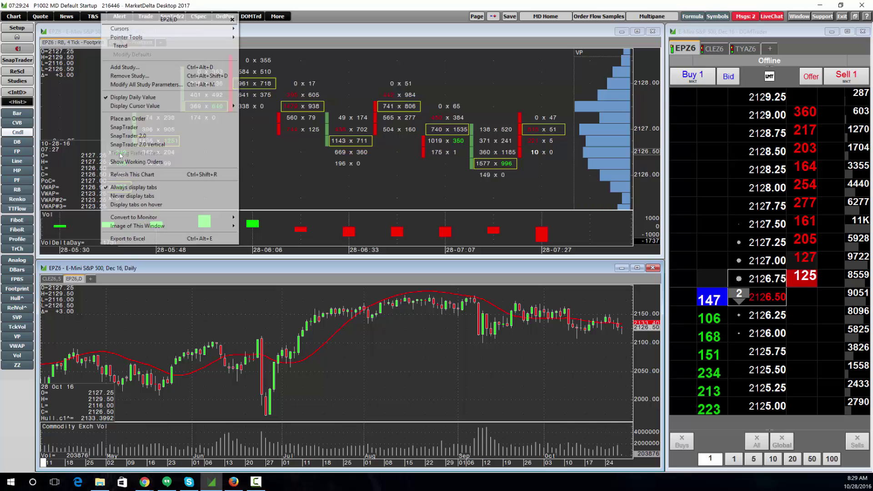
left_click(125, 67)
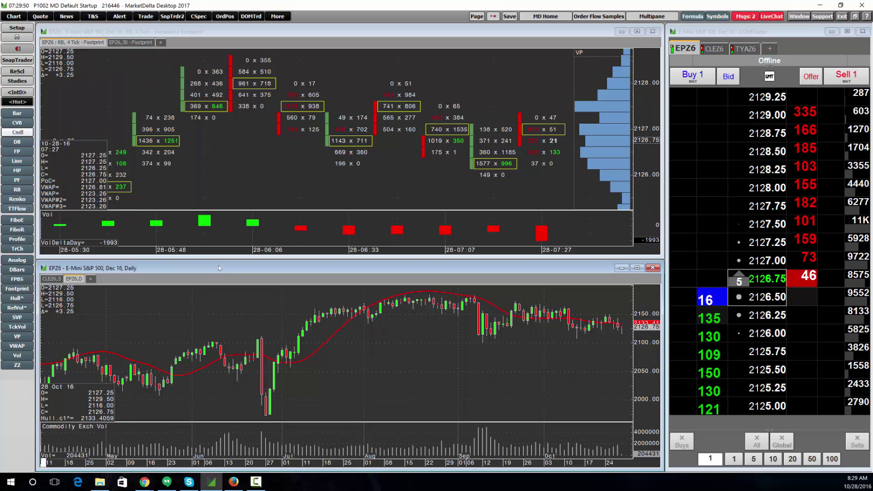
- Add a new footprint chart window
left_click(13, 16)
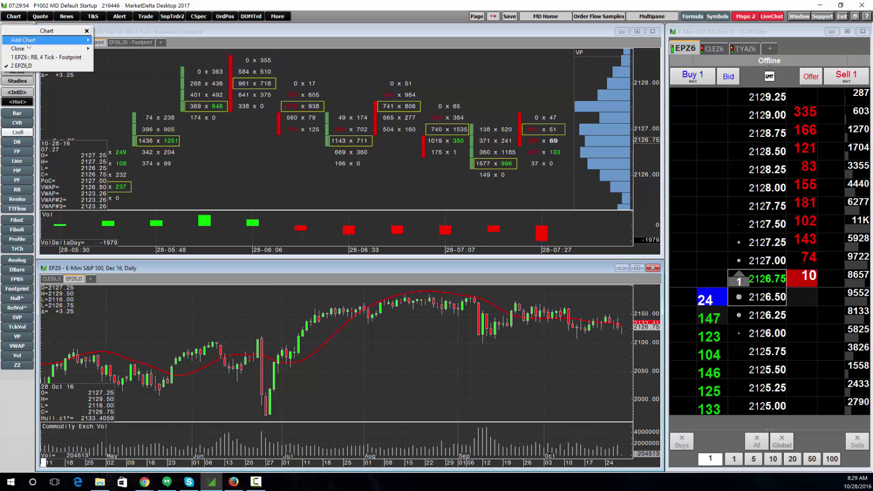
mouse_move(50, 40)
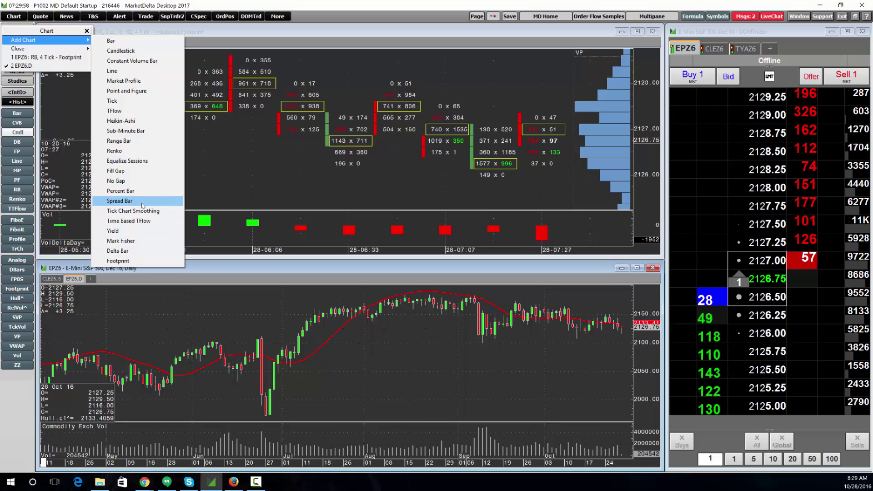
left_click(119, 261)
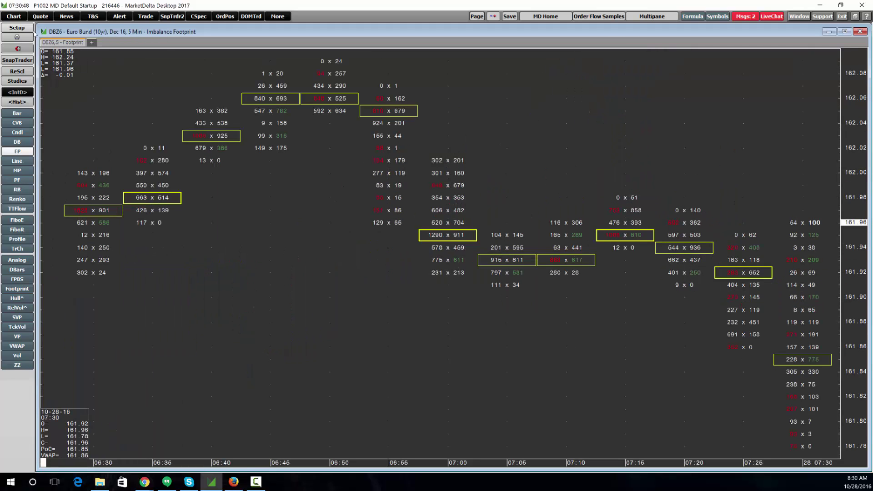
- Replicate the footprint window, shrink the copy, and load the DDZ6 DAX symbol into it
left_click(43, 31)
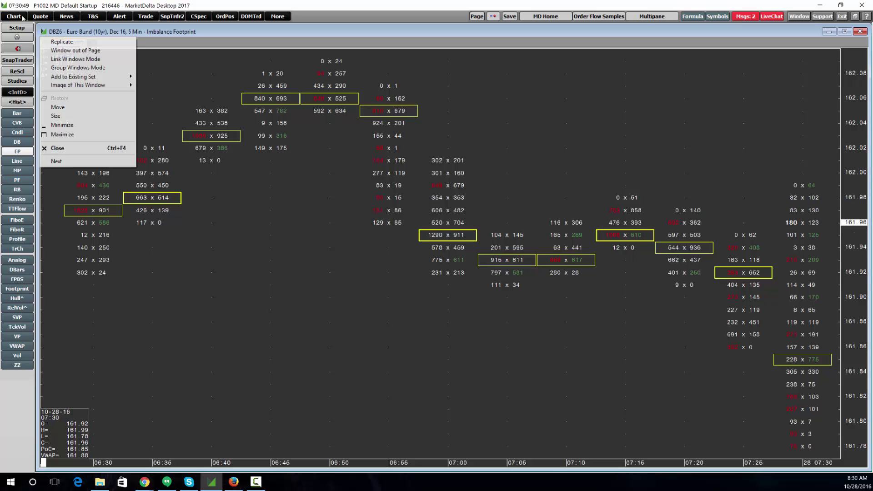
left_click(49, 42)
left_click_drag(43, 30, 146, 69)
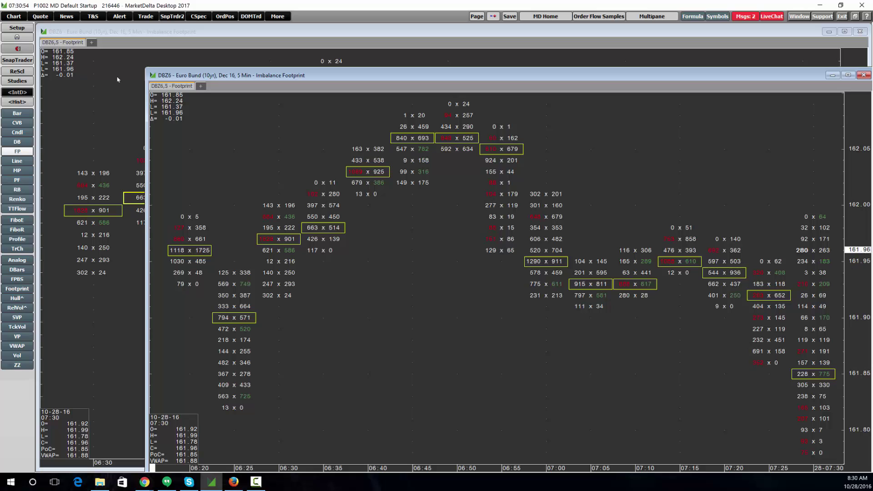
type("Z6")
key("Return")
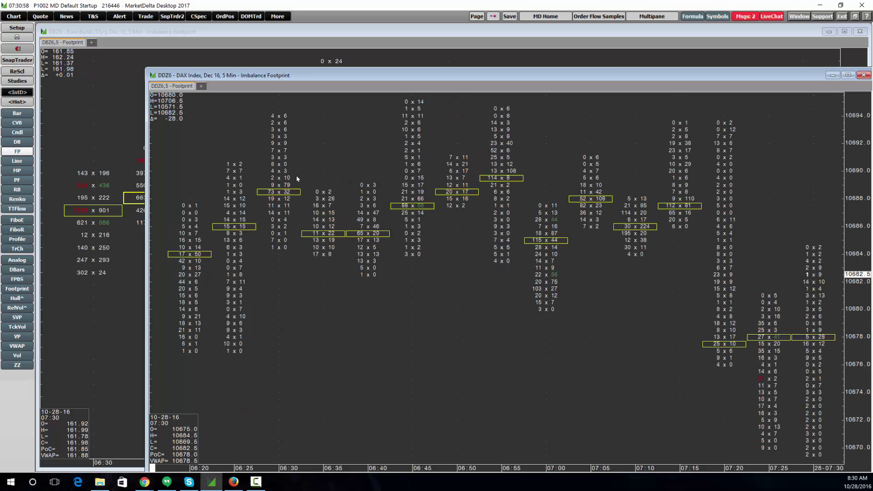
mouse_move(297, 179)
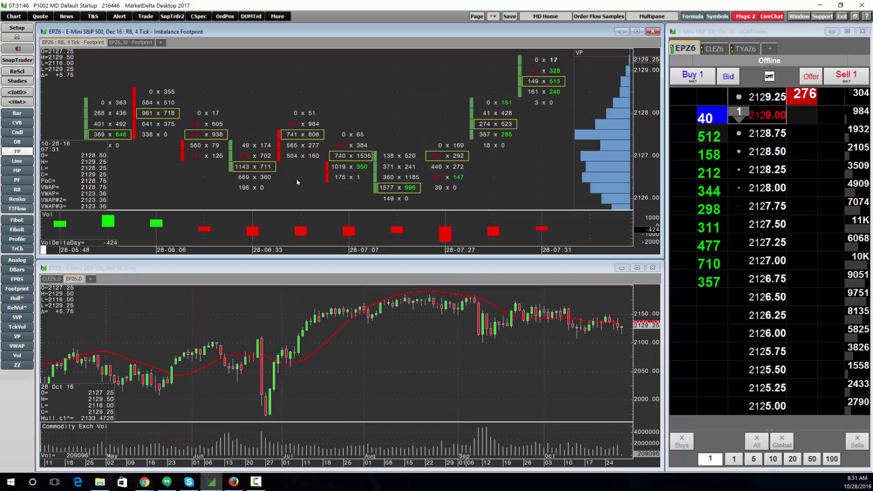
- Create a new blank page from the page management options
left_click(477, 16)
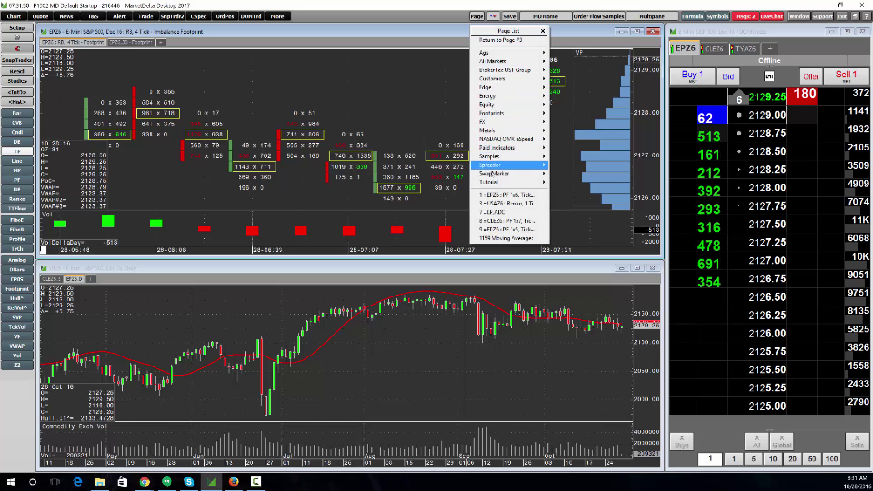
left_click(476, 16)
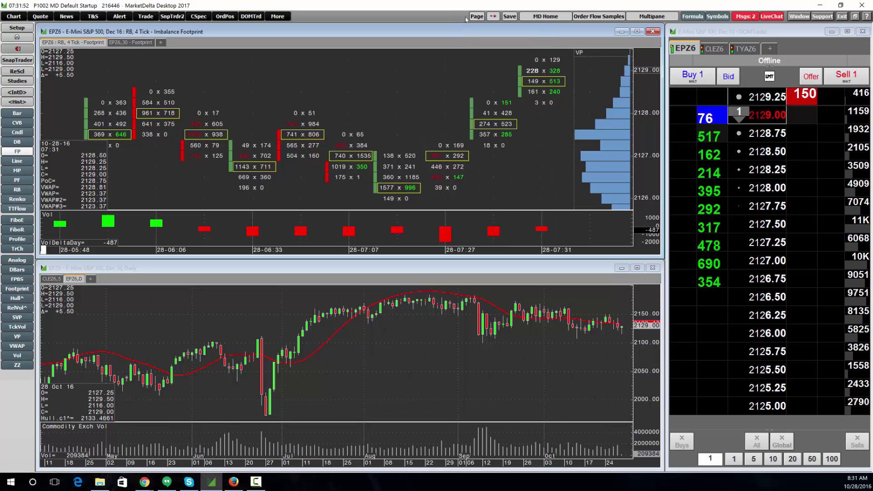
right_click(477, 17)
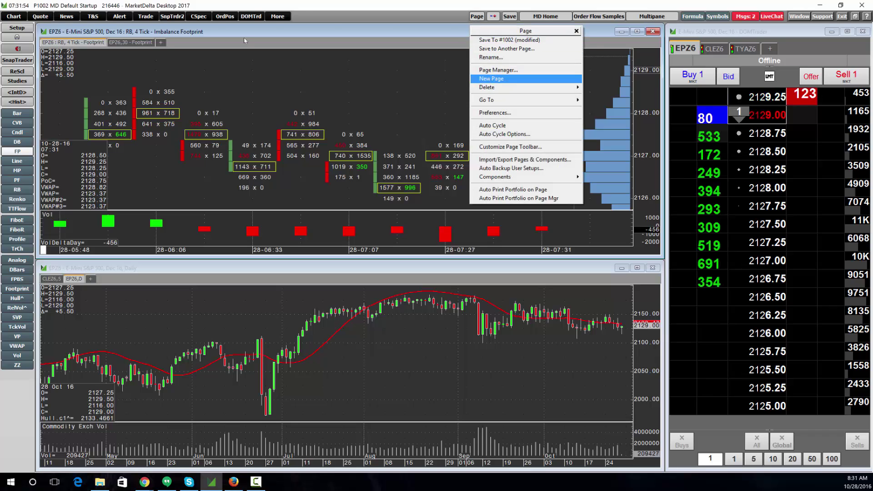
left_click(489, 80)
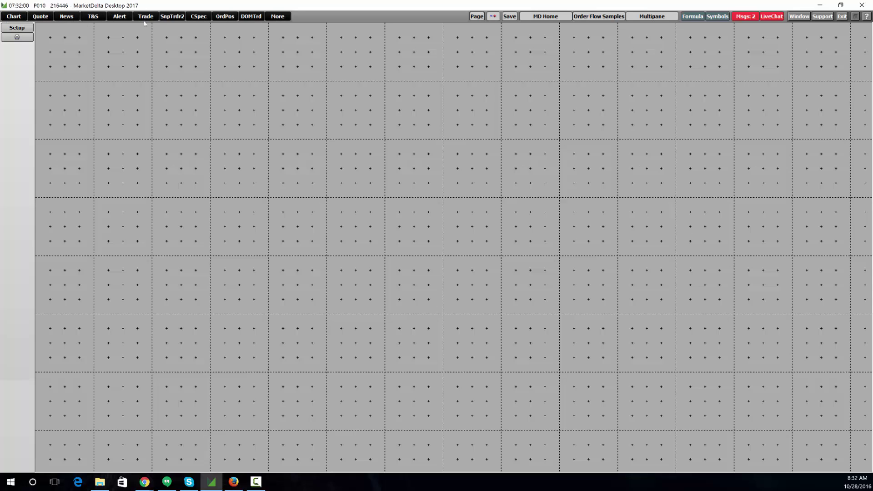
- Add a DAX footprint chart and a DAX DOMTrader ladder docked at the right edge
left_click(13, 16)
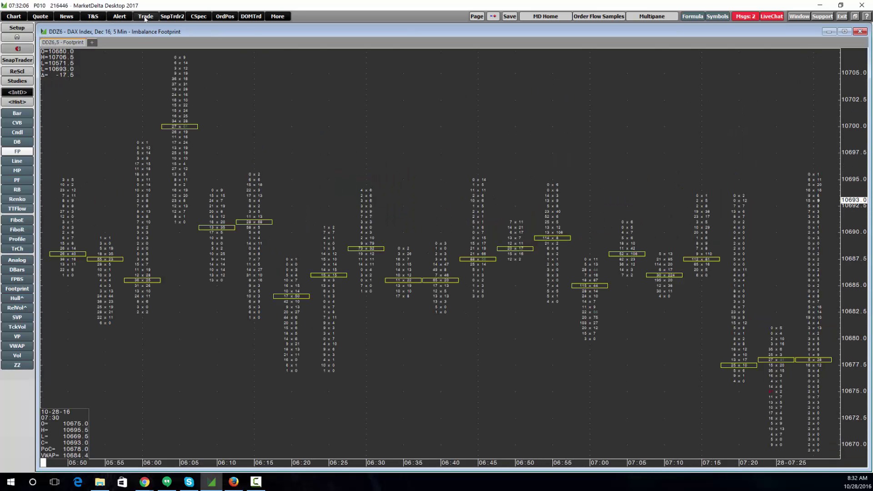
left_click(146, 18)
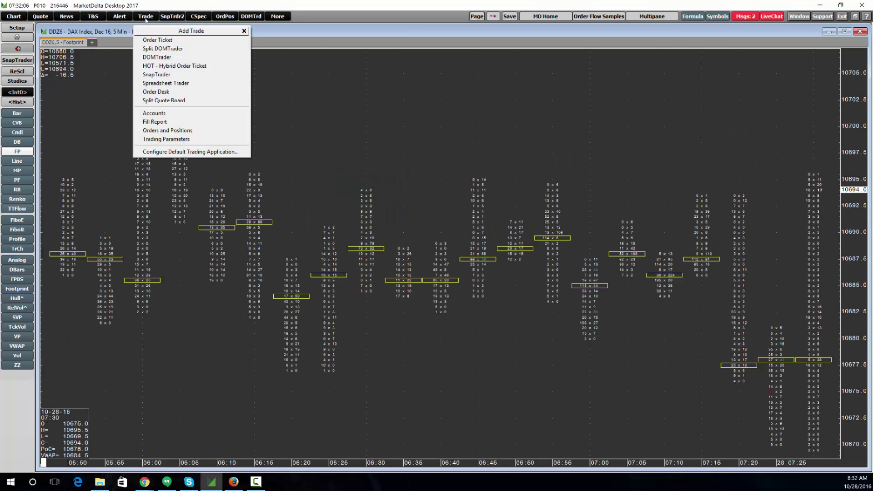
left_click(152, 57)
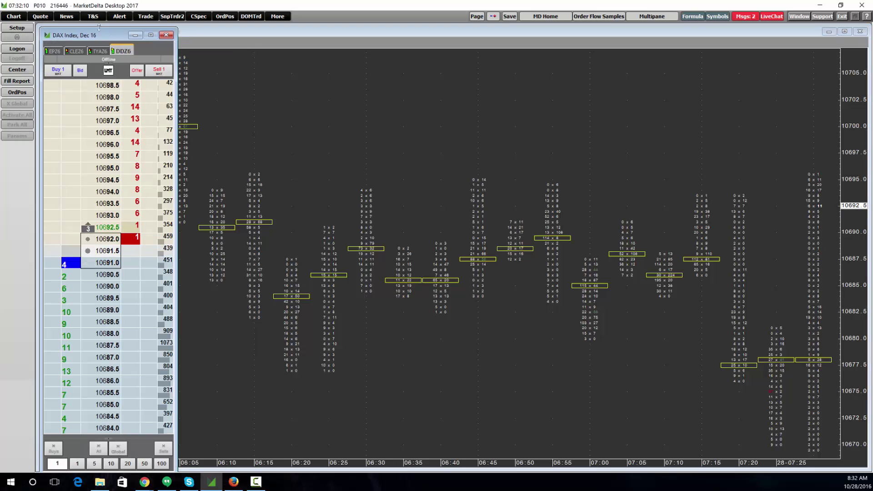
left_click_drag(76, 34, 804, 33)
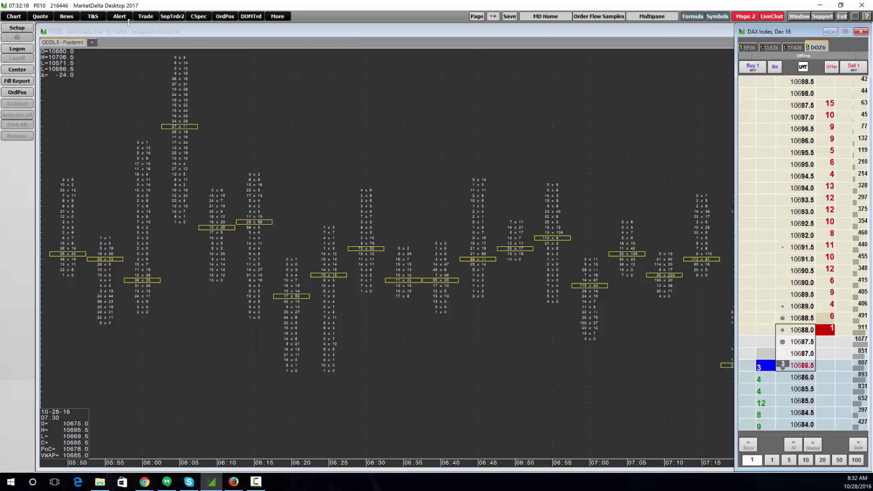
- Check the general setup options, then bring the footprint chart to the front
left_click(18, 27)
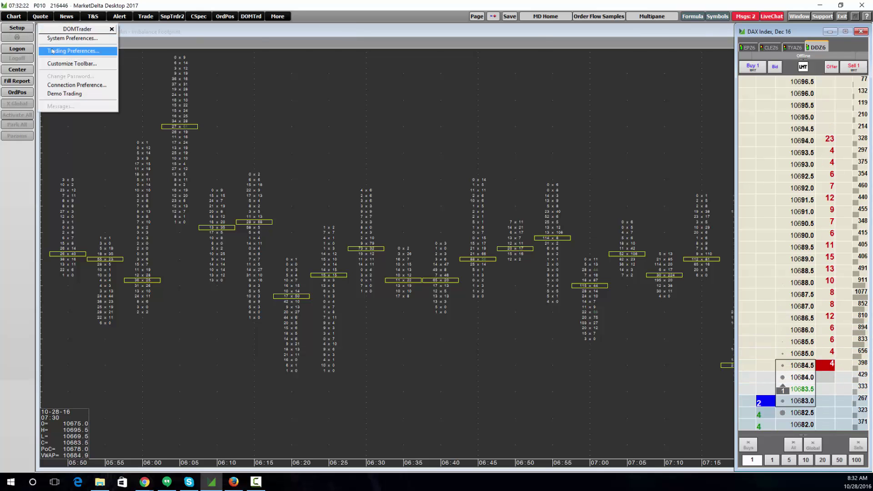
left_click(230, 40)
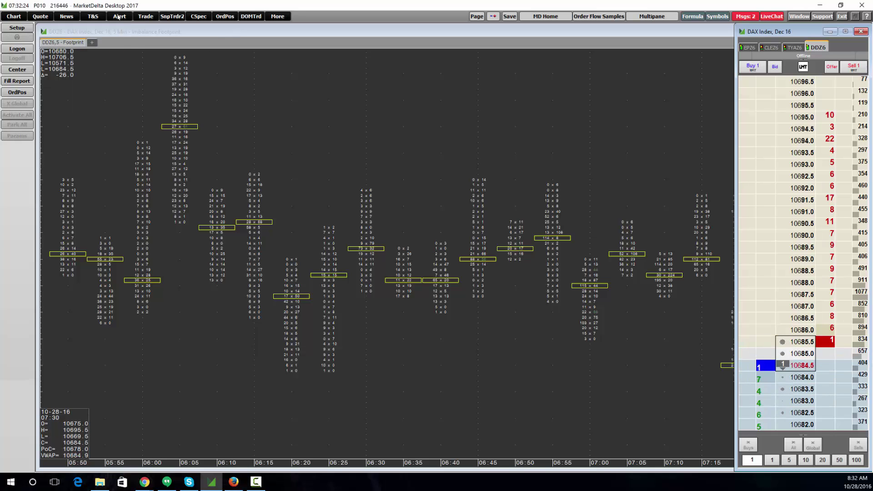
left_click(6, 16)
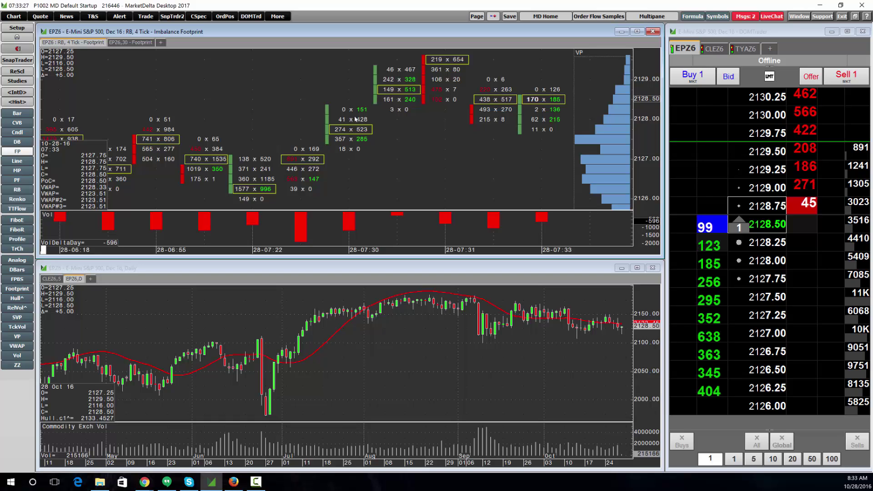
- Set the EPZ6 footprint study's source type to Point & Figure, 1-tick box, reversal 3
mouse_move(355, 119)
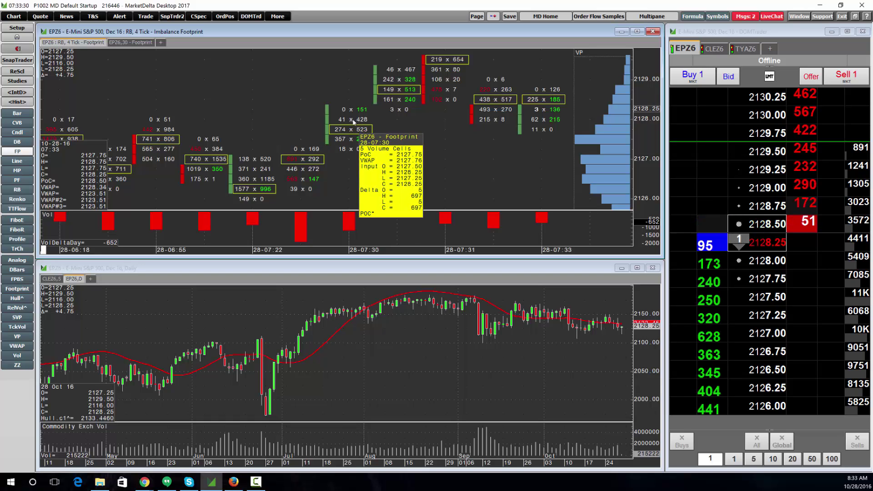
right_click(353, 119)
left_click(254, 129)
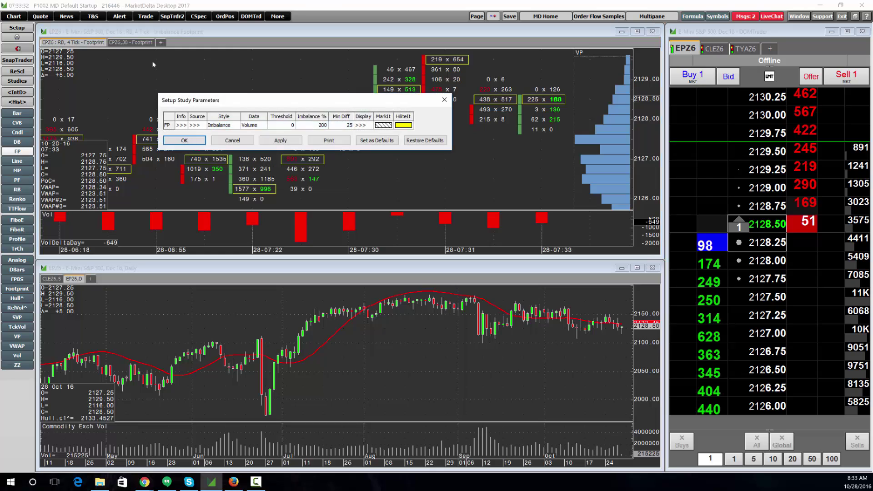
left_click(196, 125)
left_click(211, 125)
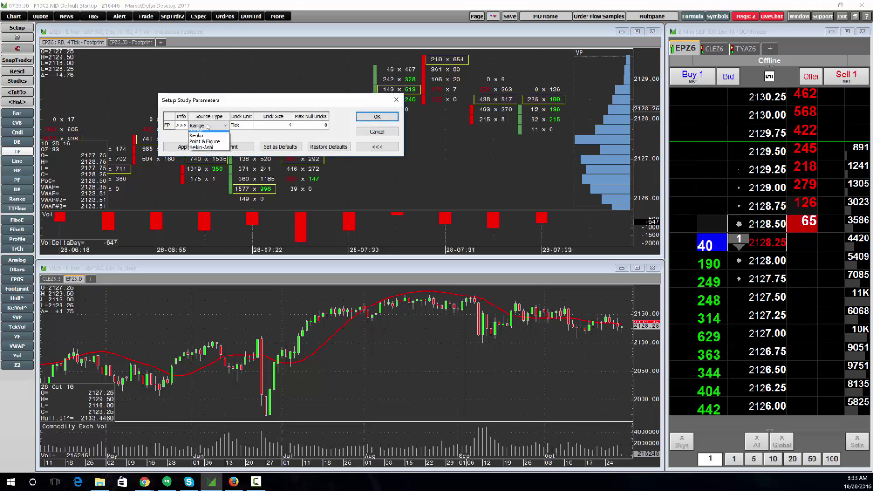
left_click(201, 132)
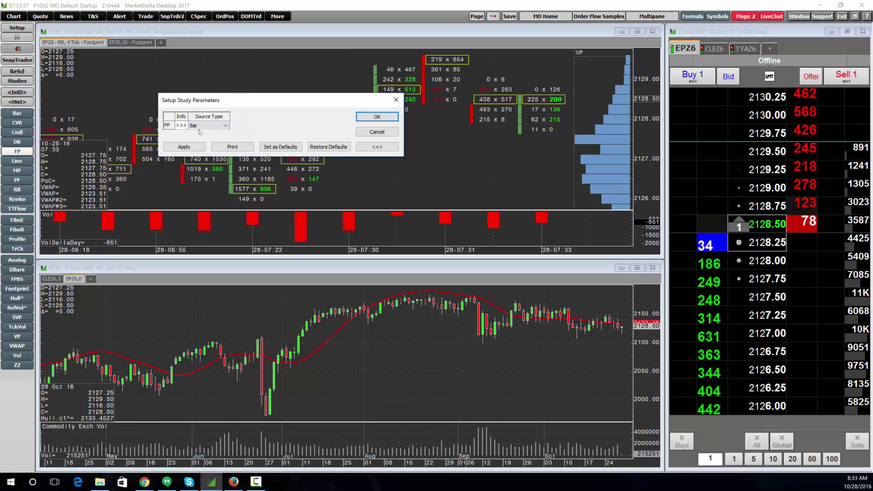
left_click(200, 126)
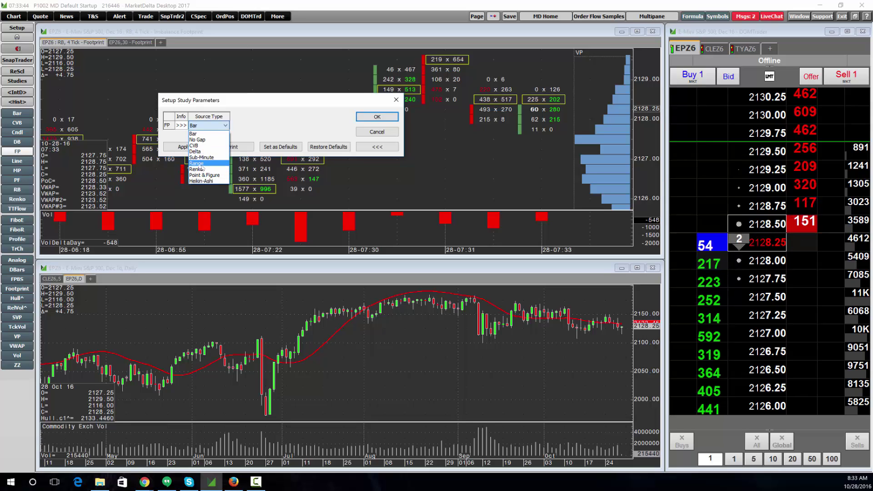
left_click(205, 176)
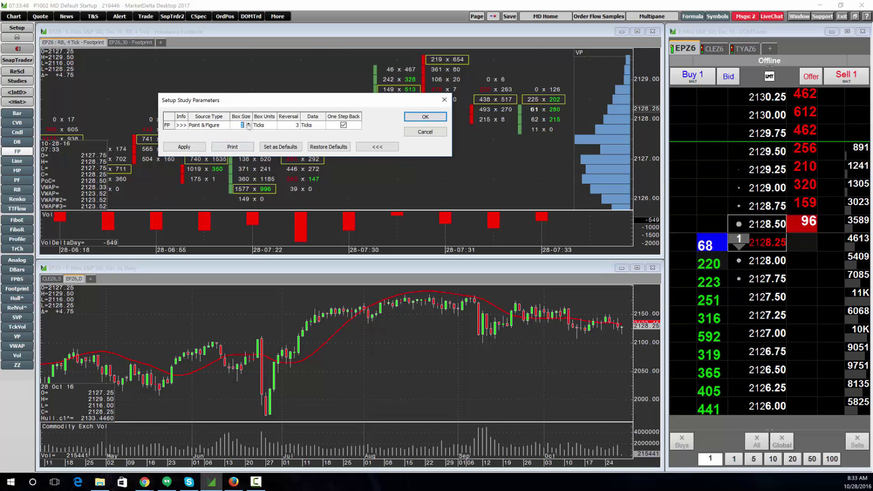
left_click(292, 126)
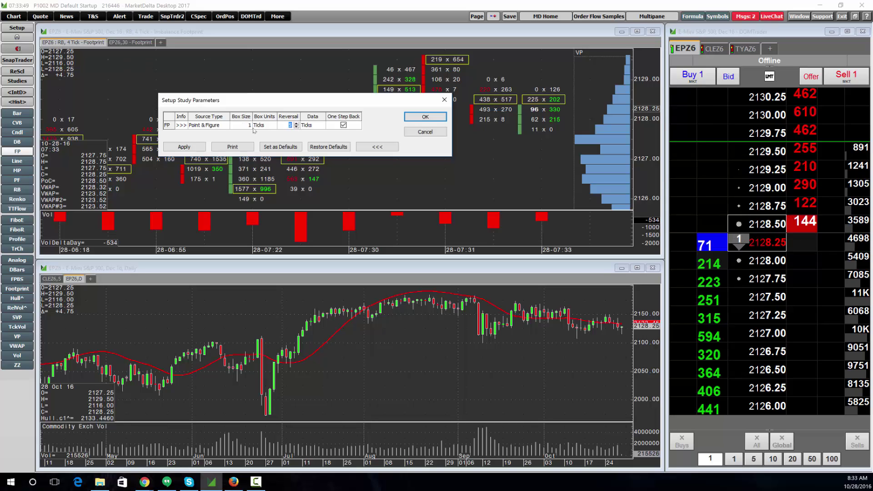